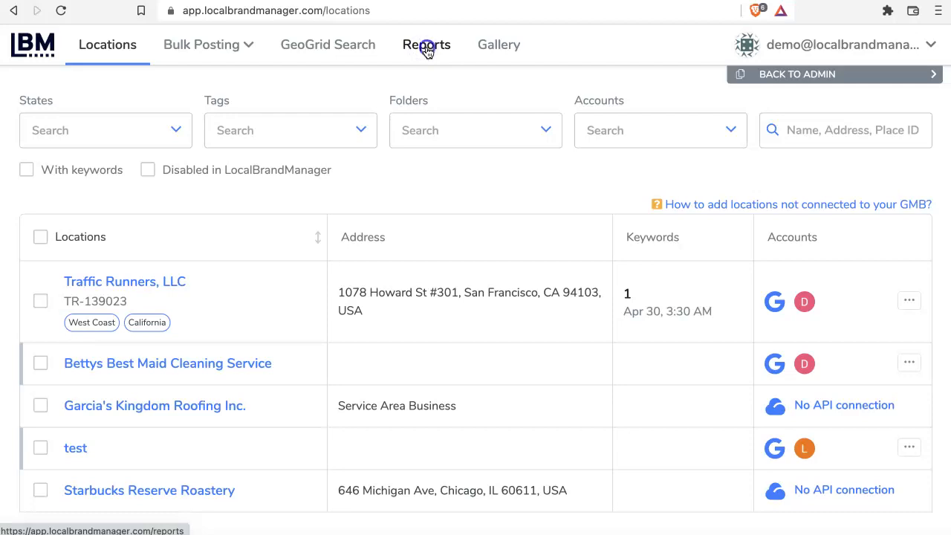
# Step: Go to the report configurations and start creating a new report configuration
pyautogui.click(380, 117)
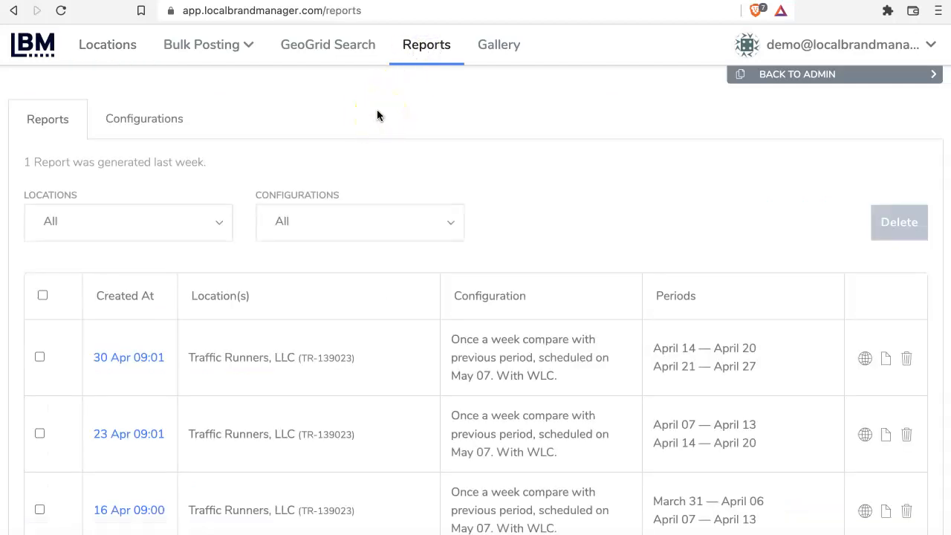
pyautogui.scroll(-3, 325, 159)
pyautogui.scroll(3, 325, 164)
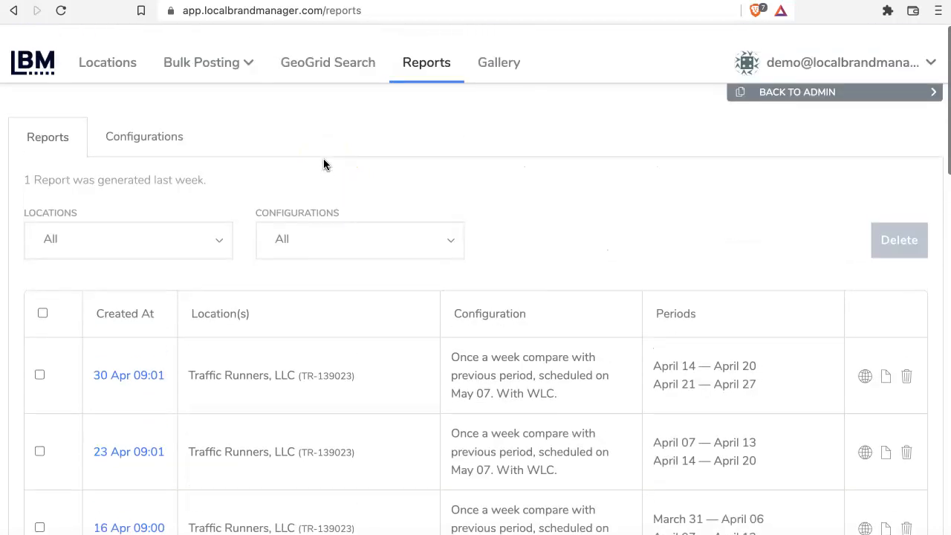
pyautogui.click(141, 125)
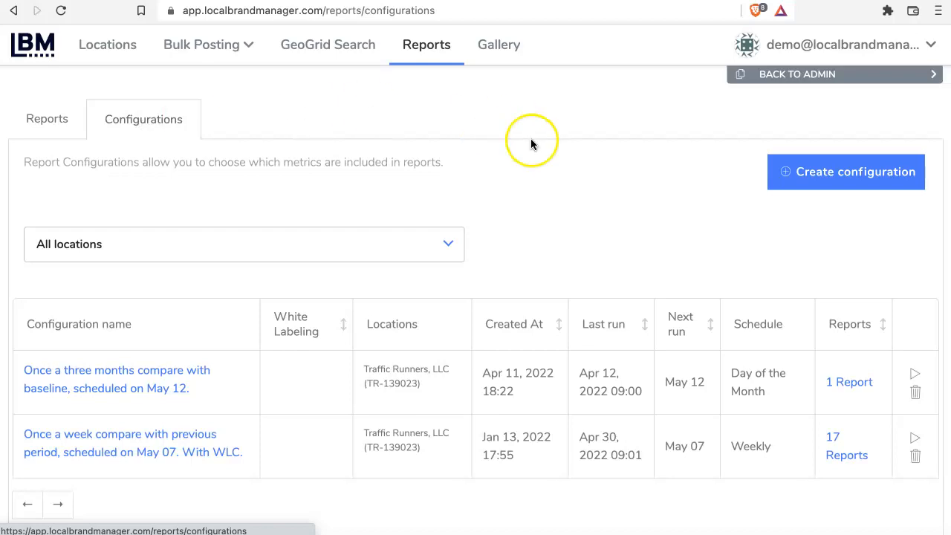
pyautogui.click(829, 174)
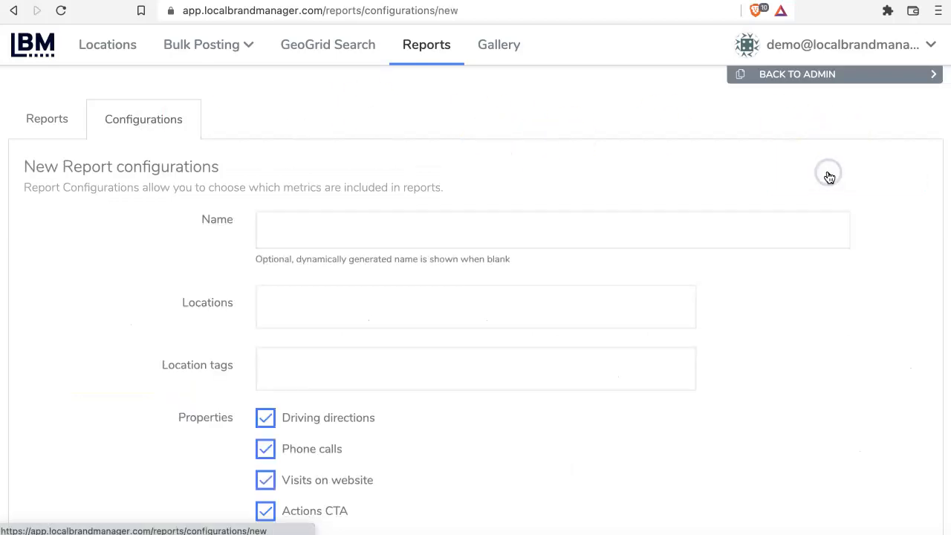
# Step: Name the report configuration "Video Demo" and add Traffic Runners, LLC as its location
pyautogui.scroll(-1, 531, 237)
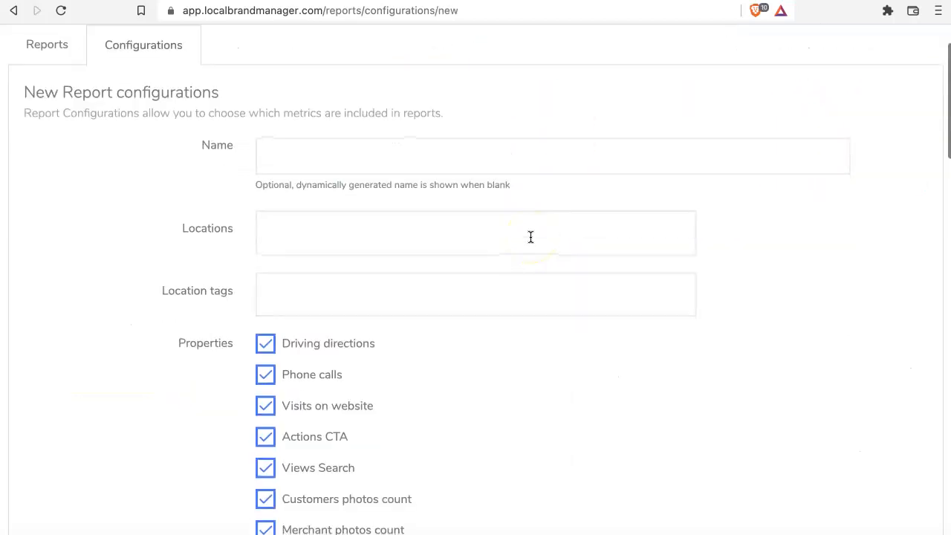
pyautogui.click(523, 161)
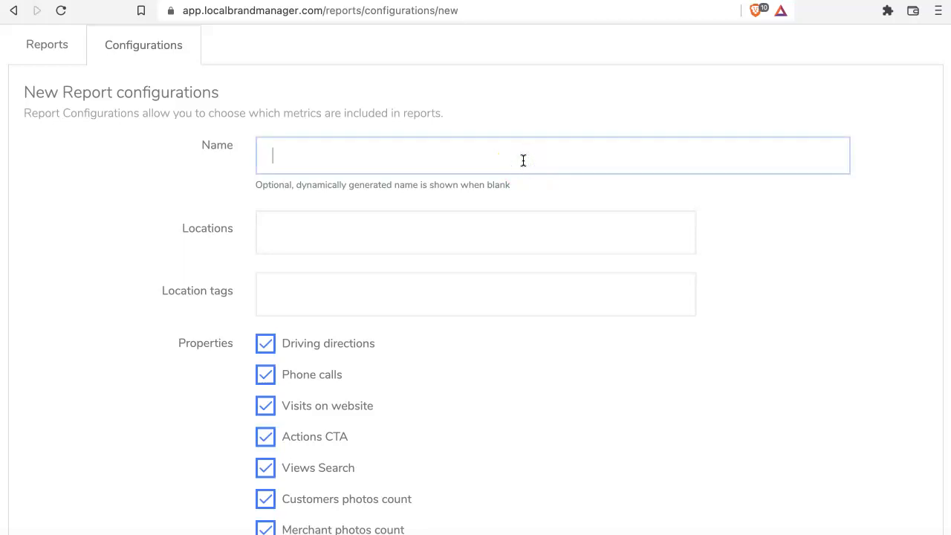
pyautogui.write('Video Demo')
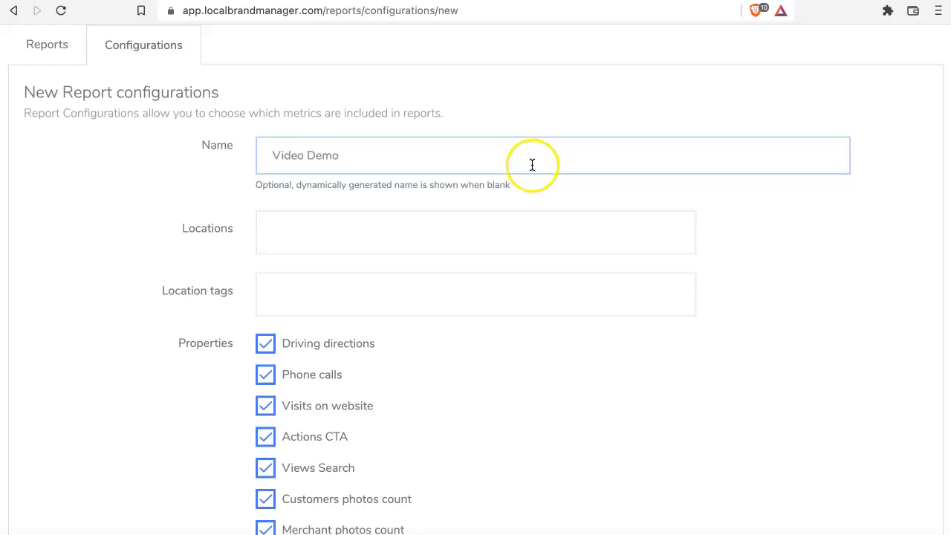
pyautogui.click(523, 234)
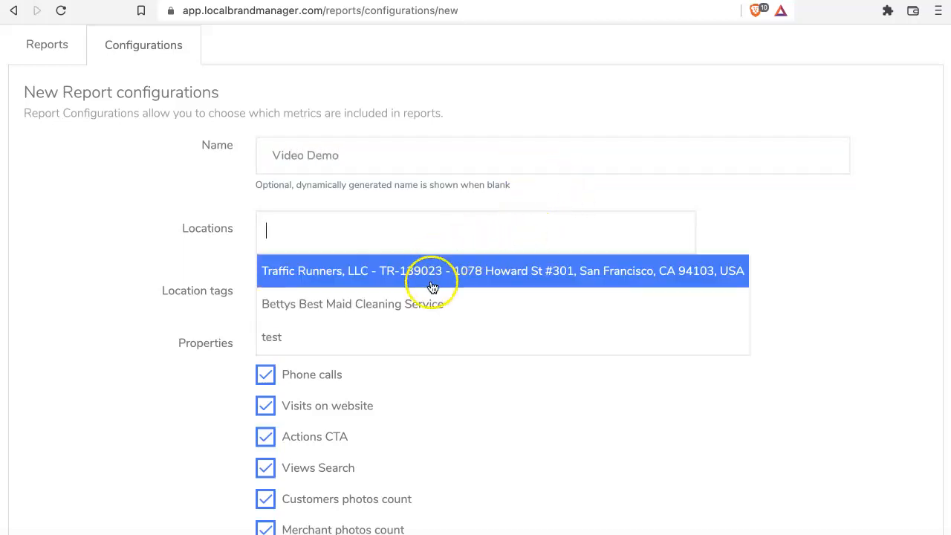
pyautogui.scroll(-2, 424, 300)
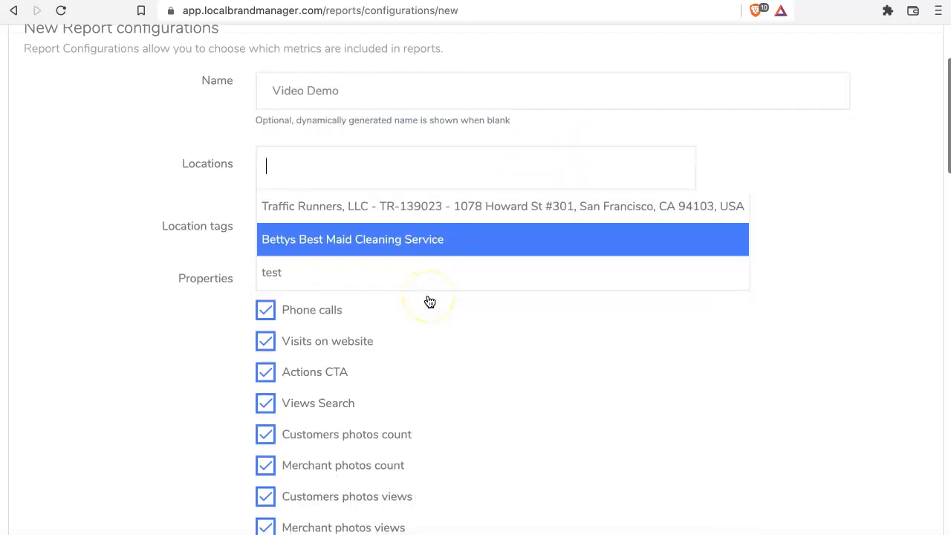
pyautogui.click(449, 211)
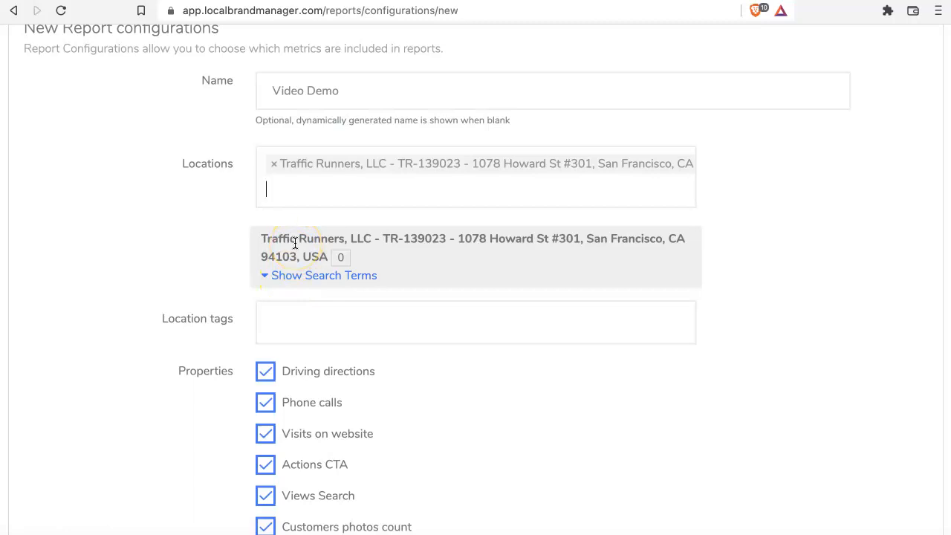
# Step: Include the first "hire ruby on rails developers" search term and "ruby on rails" for the Traffic Runners location, leaving out the duplicate term
pyautogui.scroll(-2, 295, 243)
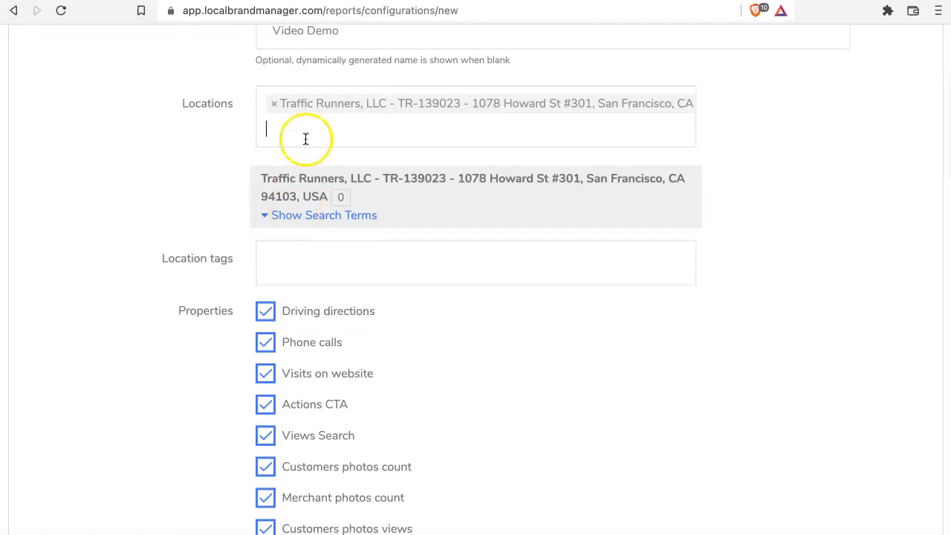
pyautogui.click(273, 215)
pyautogui.click(278, 250)
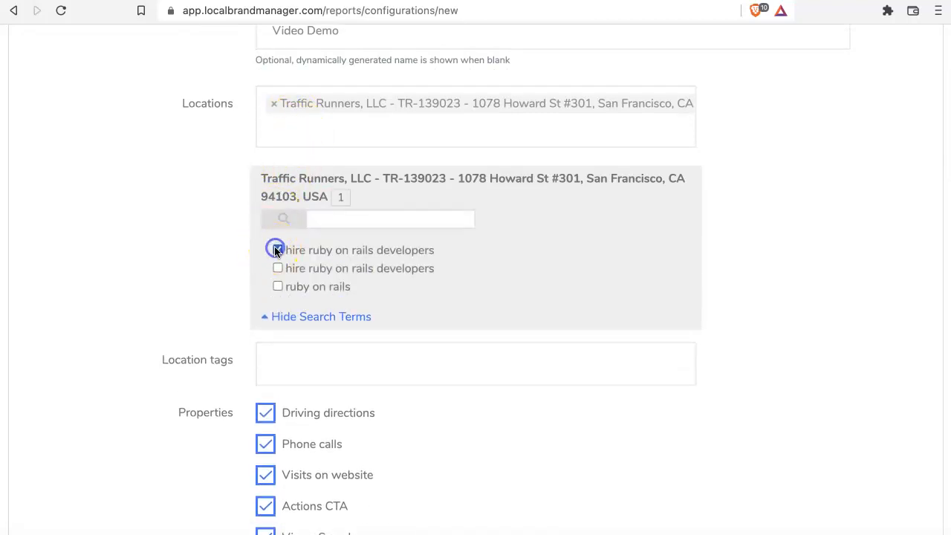
pyautogui.click(277, 268)
pyautogui.click(277, 286)
pyautogui.click(272, 317)
pyautogui.click(282, 217)
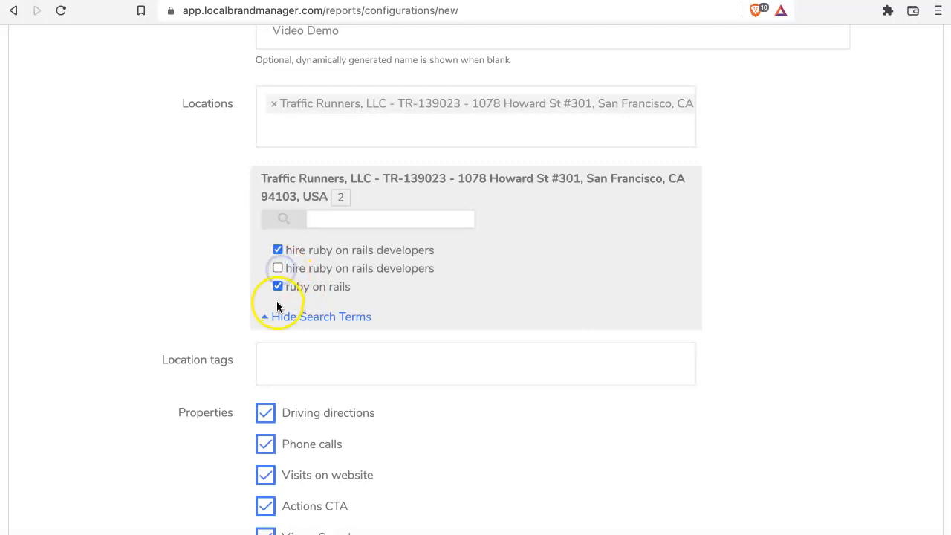
# Step: Exclude Driving directions from the properties included in the report
pyautogui.scroll(-3, 199, 360)
pyautogui.scroll(-2, 200, 360)
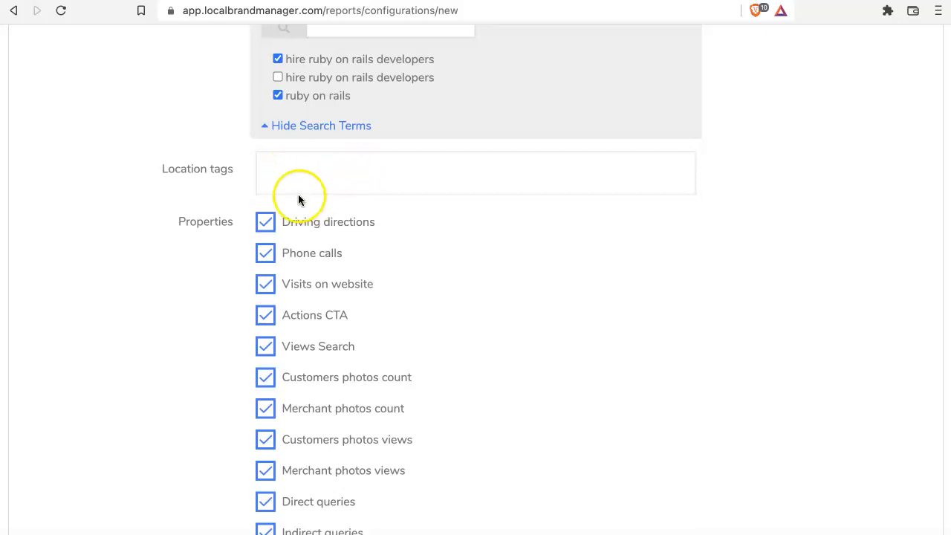
pyautogui.scroll(-3, 404, 190)
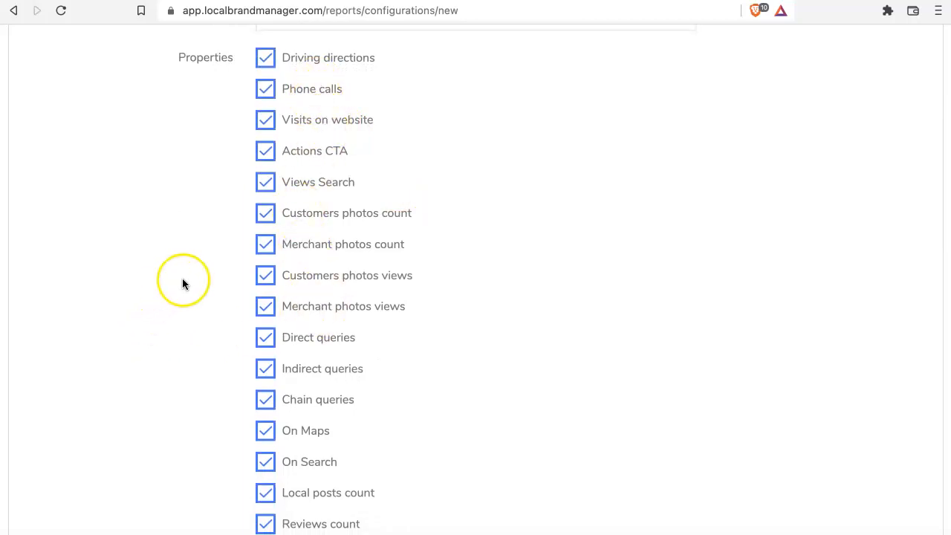
pyautogui.scroll(-3, 182, 278)
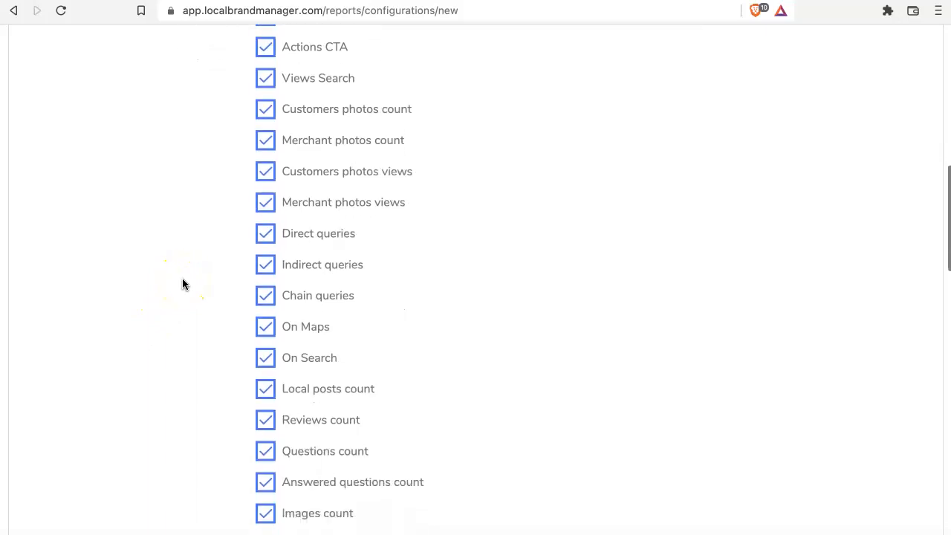
pyautogui.scroll(3, 183, 284)
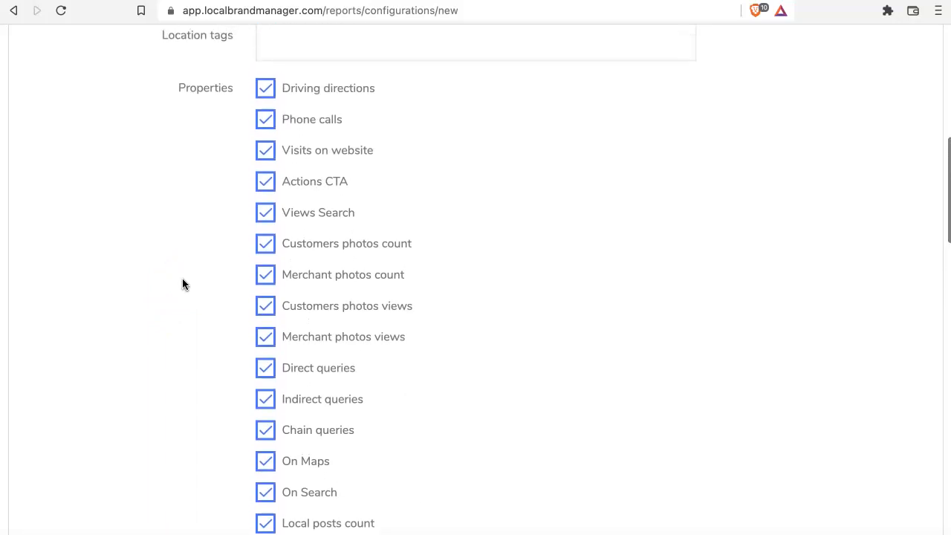
pyautogui.scroll(-1, 182, 284)
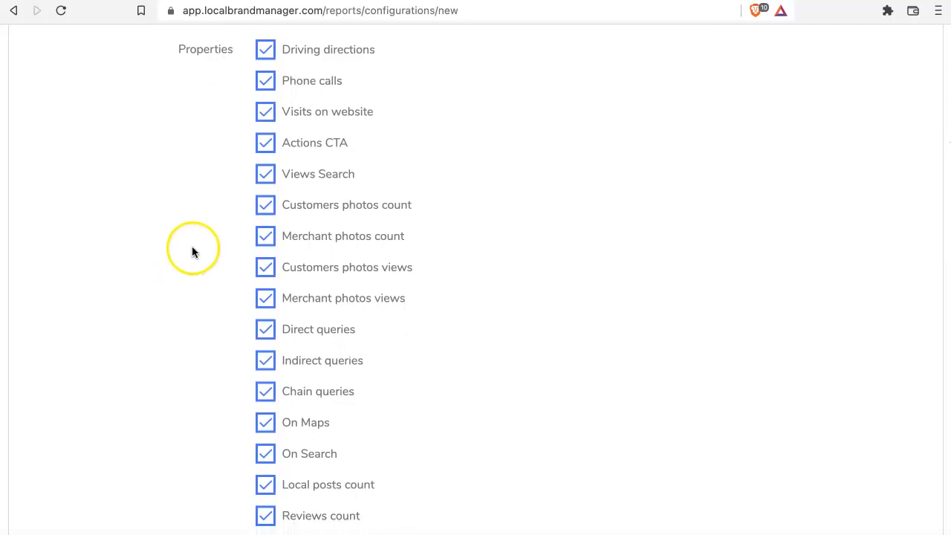
pyautogui.click(266, 53)
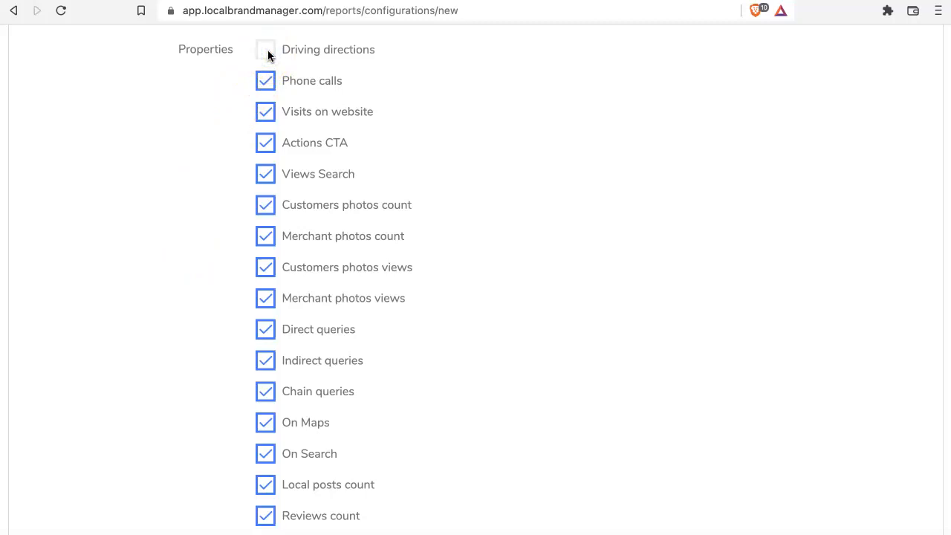
pyautogui.click(212, 113)
# Step: Review the report's property list, from phone calls down to images count, along with the display options below it
pyautogui.scroll(-4, 205, 125)
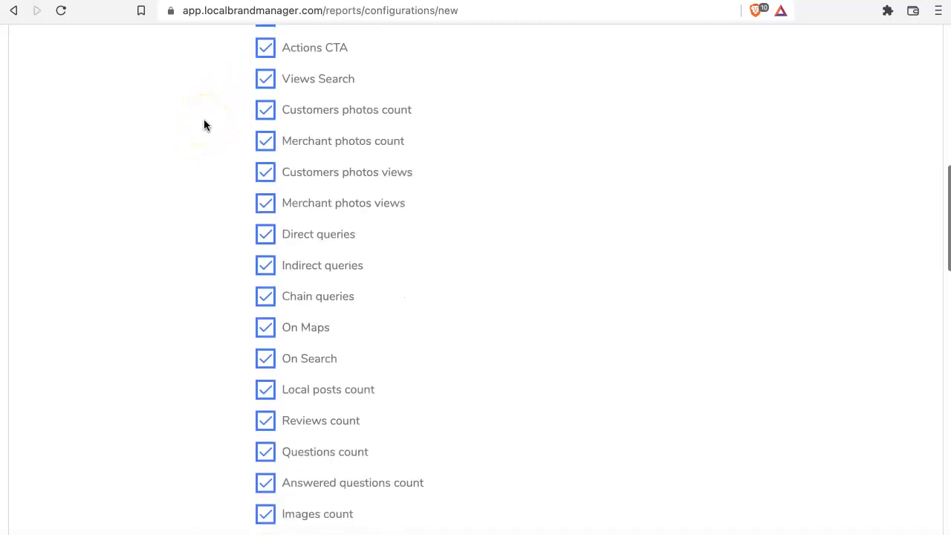
pyautogui.scroll(-1, 205, 125)
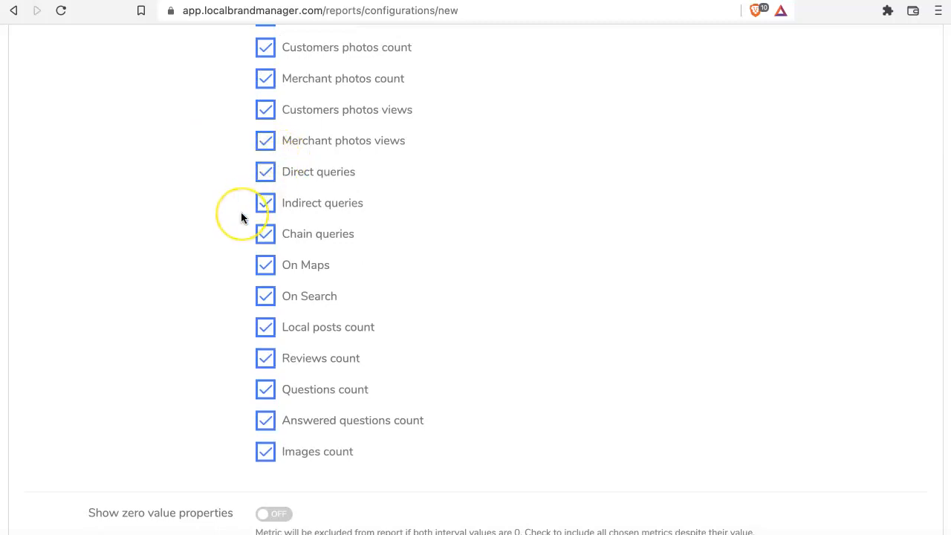
pyautogui.scroll(-7, 241, 213)
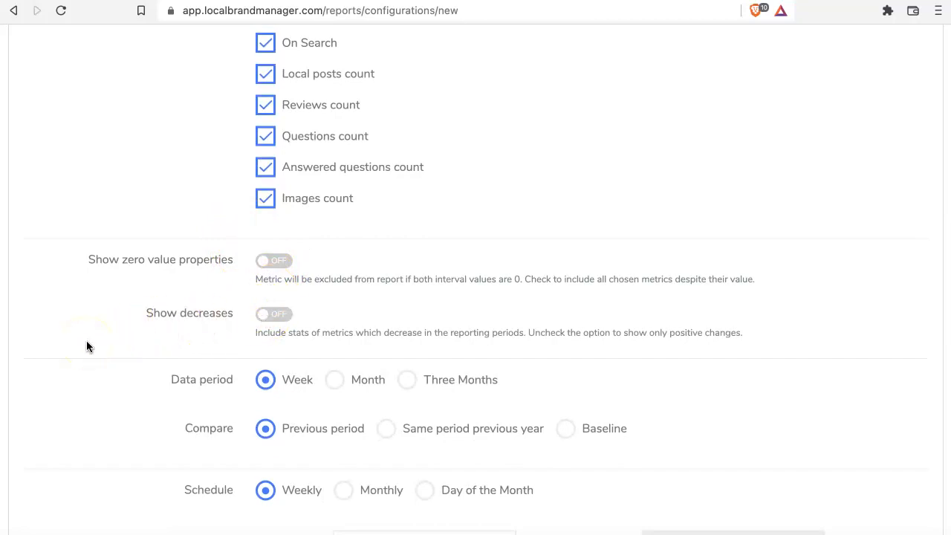
pyautogui.scroll(5, 146, 233)
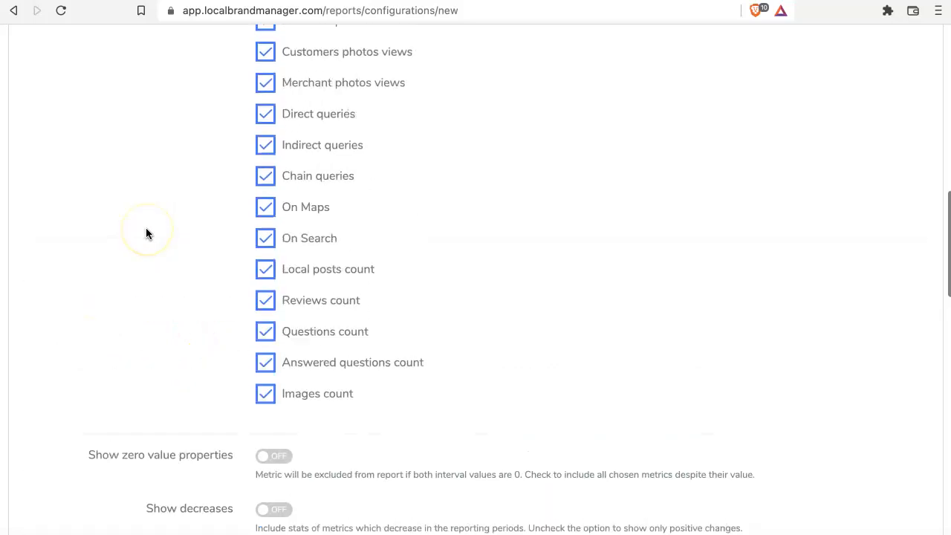
pyautogui.scroll(1, 146, 230)
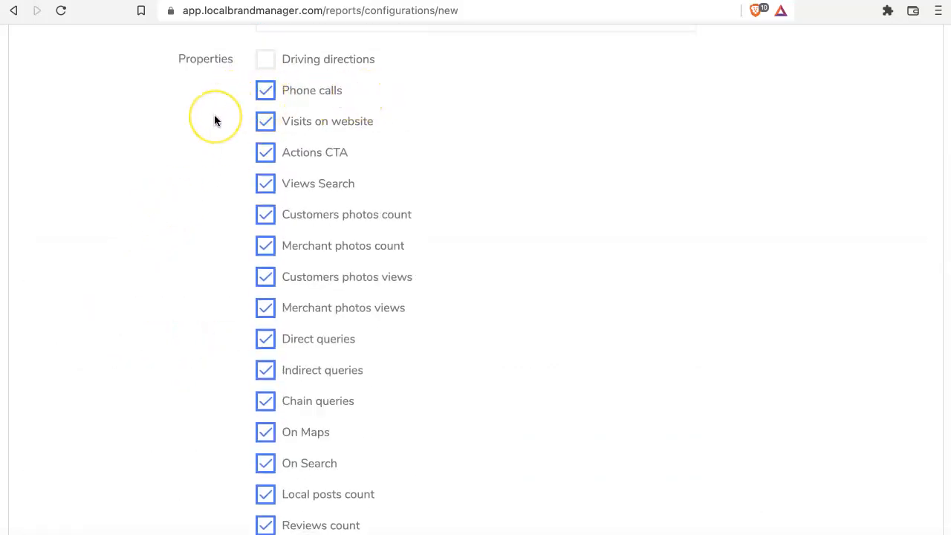
pyautogui.scroll(-2, 214, 121)
pyautogui.scroll(-2, 214, 122)
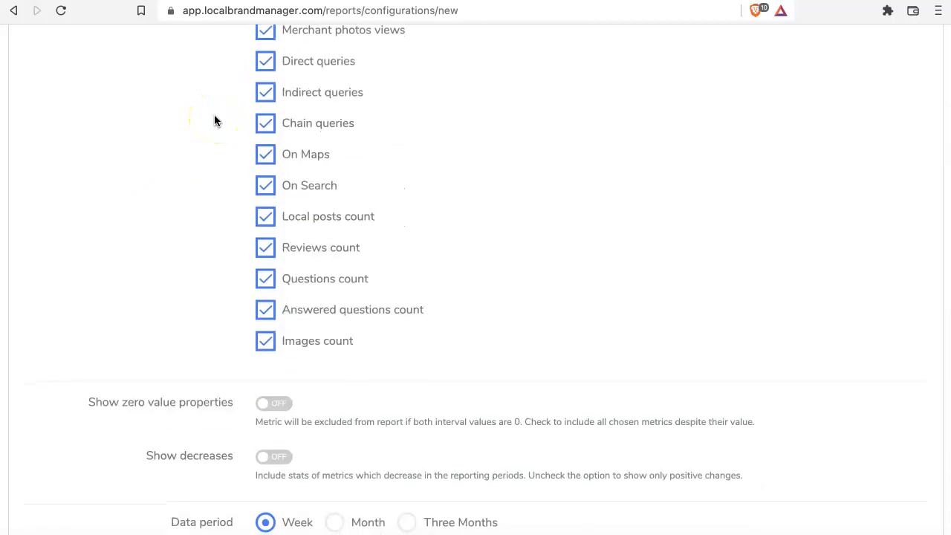
pyautogui.scroll(1, 214, 121)
pyautogui.scroll(3, 214, 121)
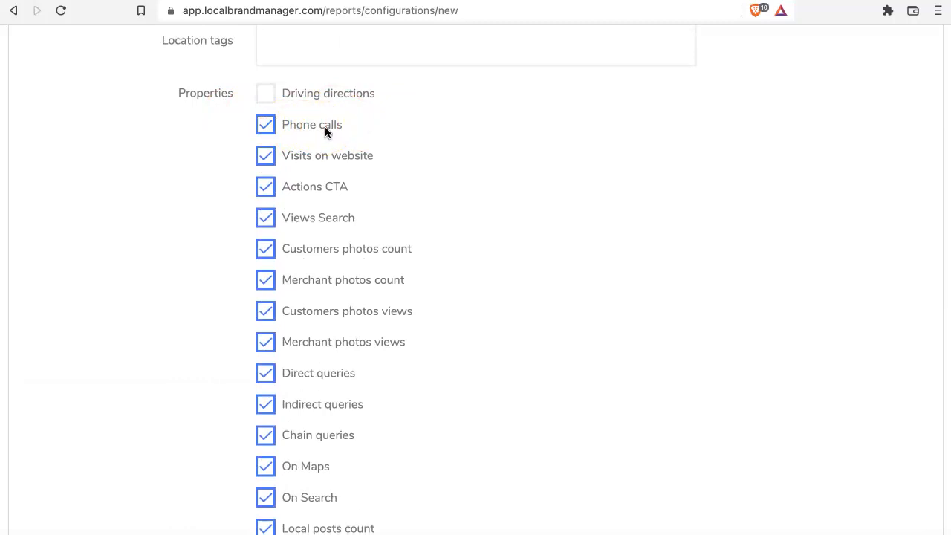
pyautogui.scroll(-6, 325, 126)
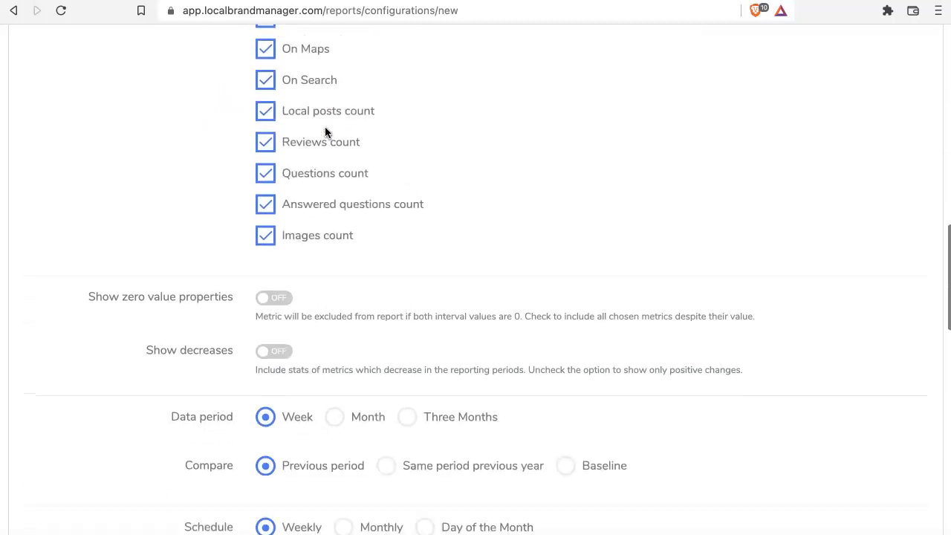
pyautogui.scroll(5, 228, 179)
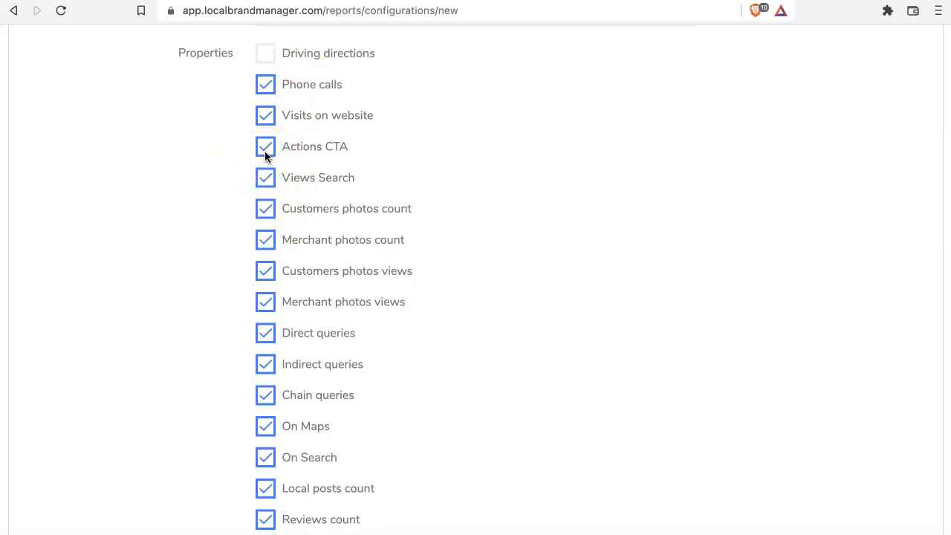
pyautogui.scroll(-1, 264, 151)
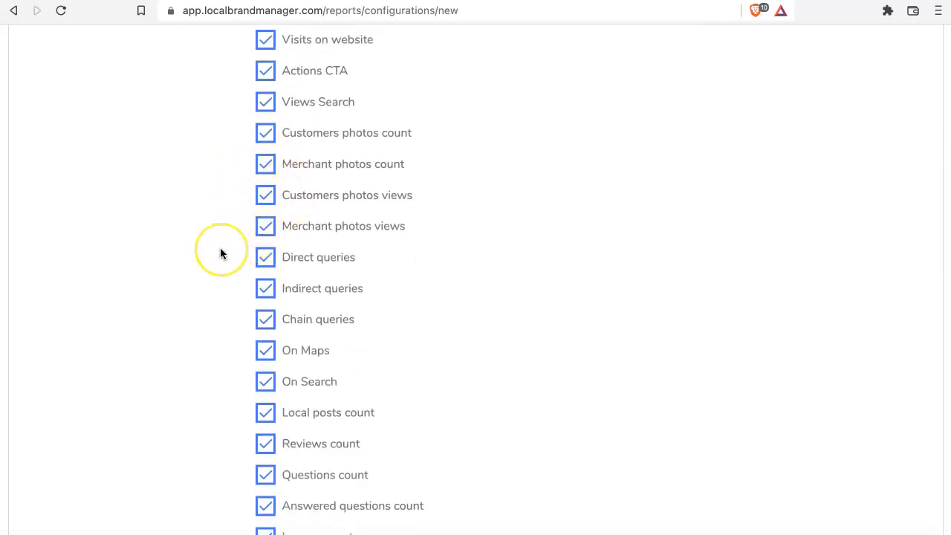
# Step: Turn the Show decreases option on and back off
pyautogui.scroll(-6, 220, 253)
pyautogui.click(276, 217)
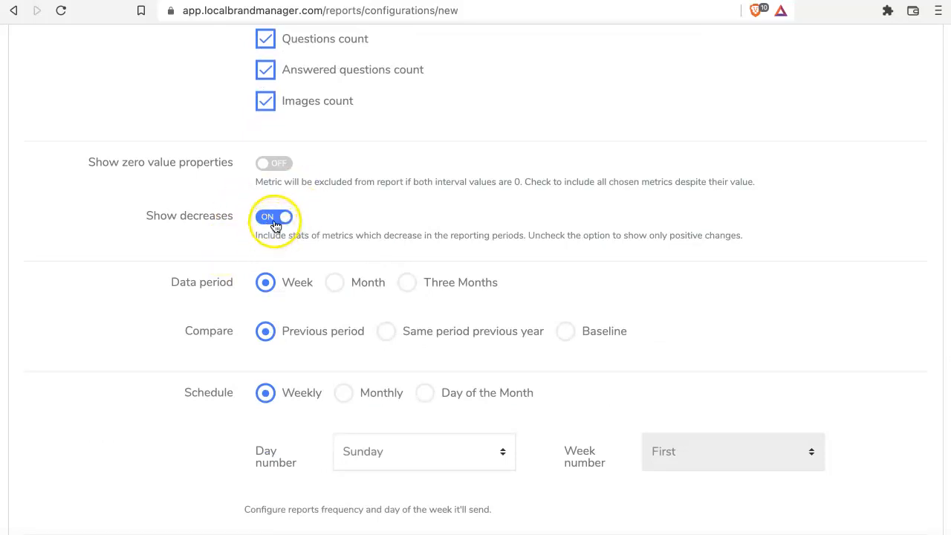
pyautogui.click(275, 220)
# Step: Set the report to compare its data with the previous period
pyautogui.scroll(-1, 205, 220)
pyautogui.scroll(-4, 204, 219)
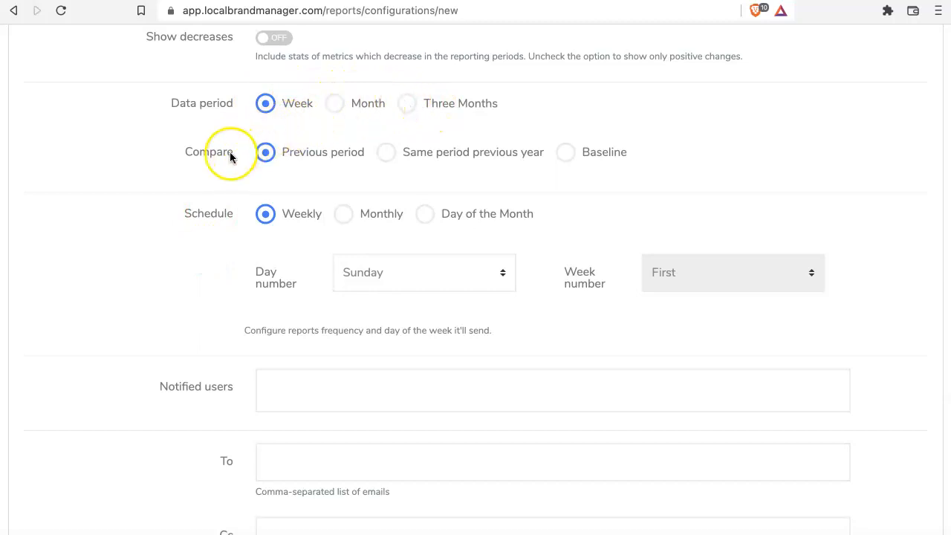
pyautogui.scroll(10, 266, 158)
pyautogui.scroll(-10, 266, 157)
pyautogui.scroll(2, 266, 156)
pyautogui.click(275, 89)
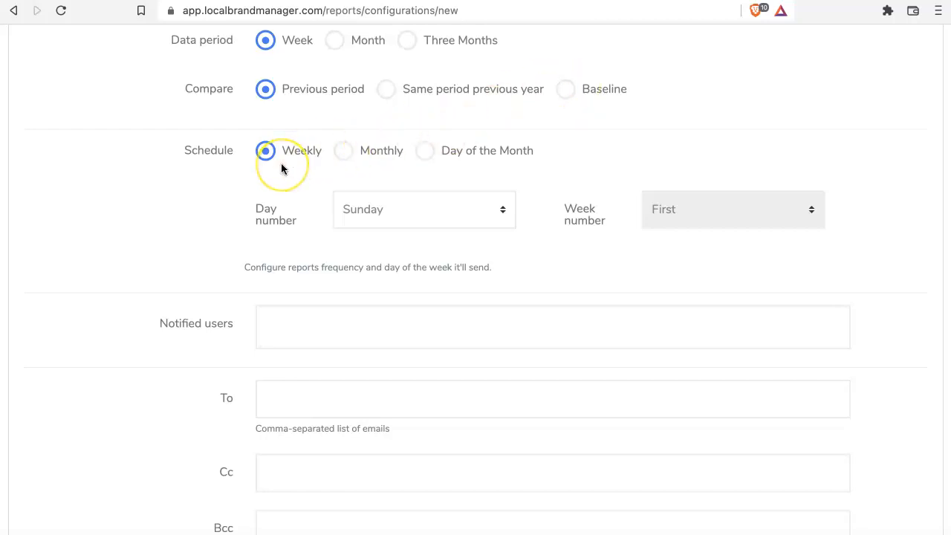
# Step: Set the day of the weekly report schedule to Wednesday
pyautogui.scroll(-2, 281, 169)
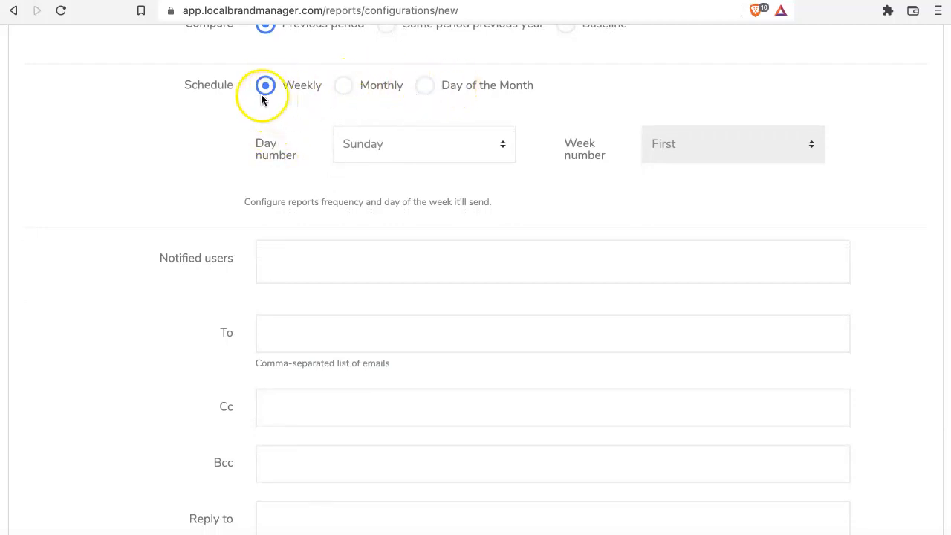
pyautogui.click(425, 141)
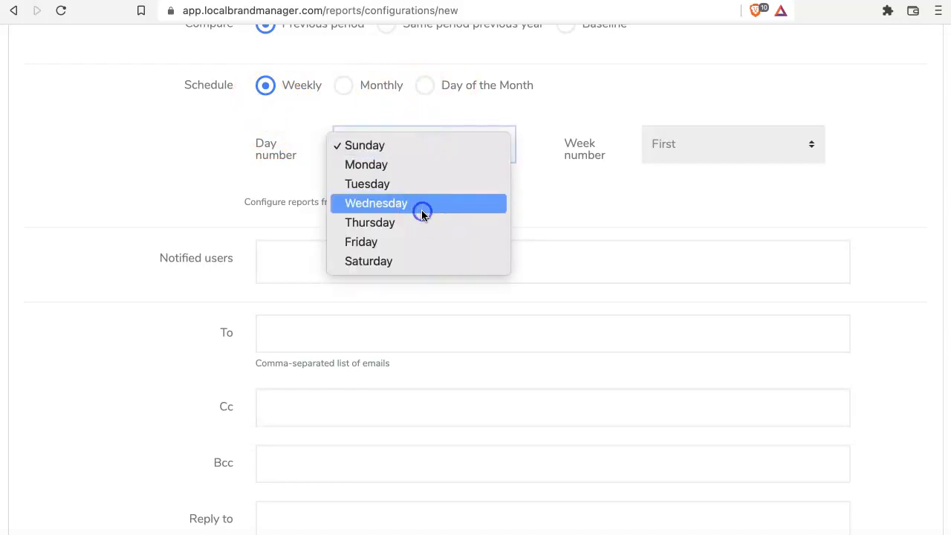
pyautogui.click(423, 210)
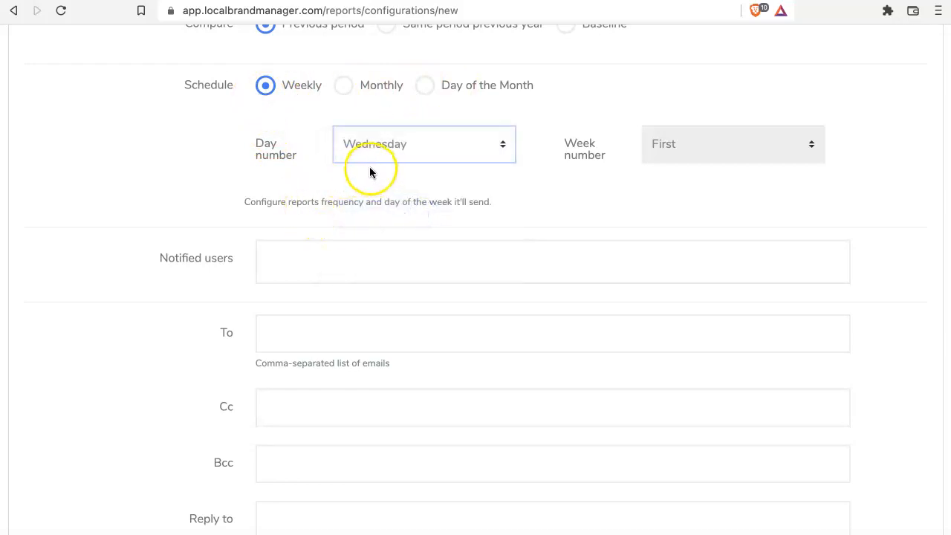
# Step: Switch the report schedule to monthly and set the week number to Third
pyautogui.click(342, 86)
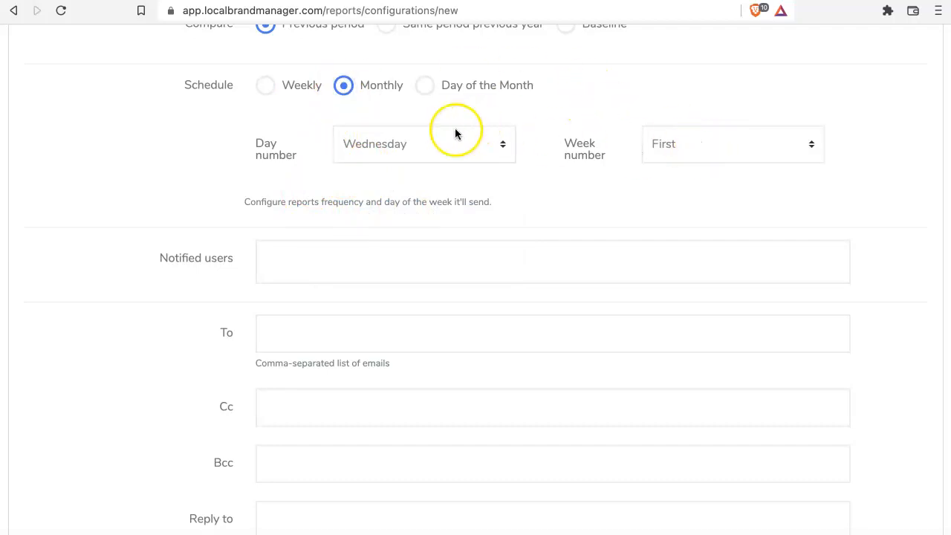
pyautogui.click(710, 141)
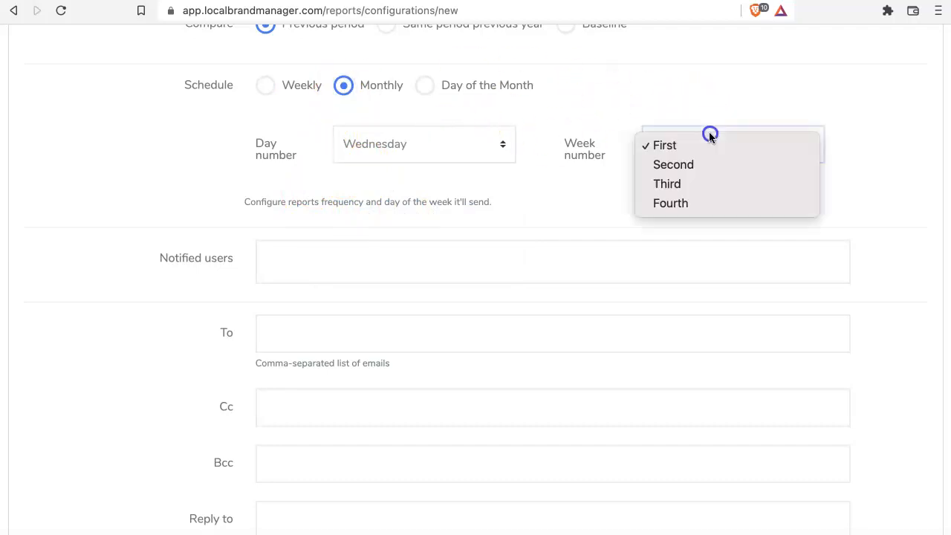
pyautogui.click(698, 181)
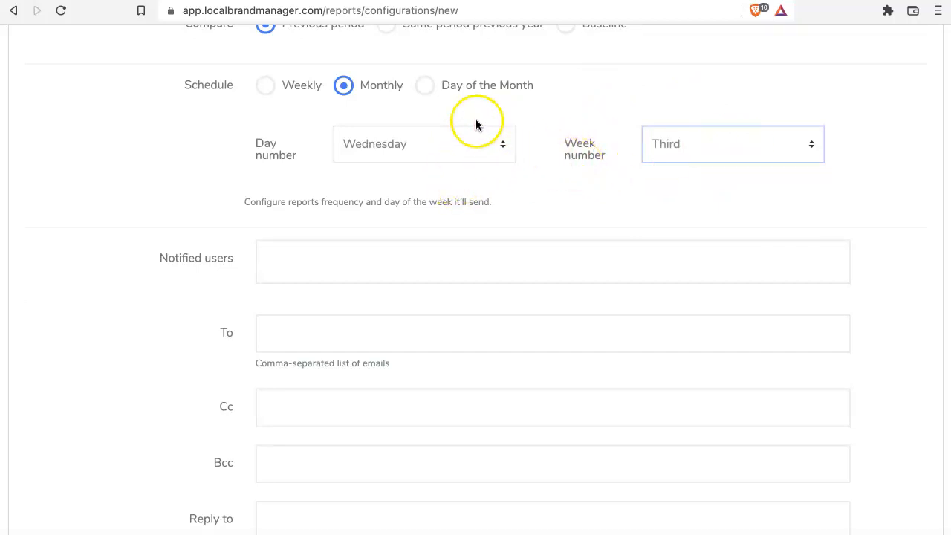
# Step: Schedule the report by day of the month, with the day number set to 14
pyautogui.click(424, 85)
pyautogui.click(403, 141)
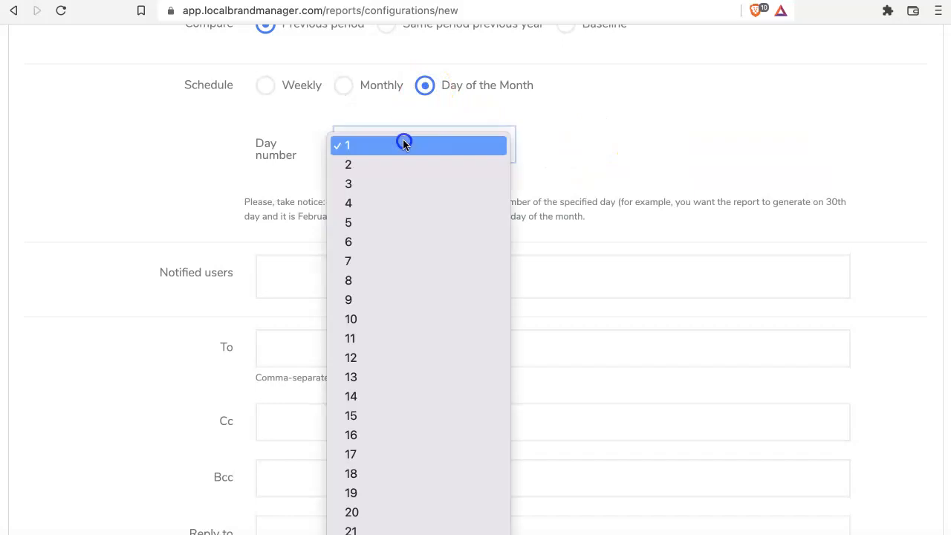
pyautogui.click(389, 396)
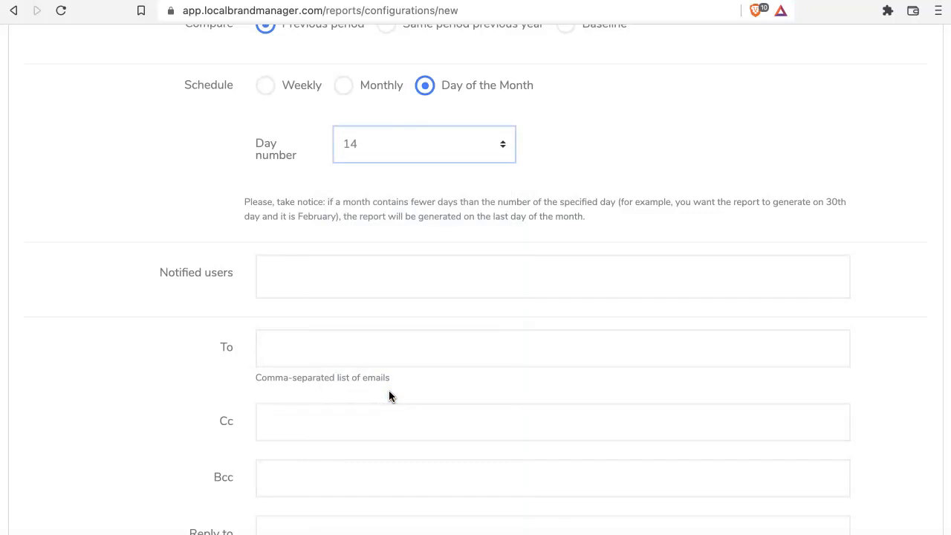
# Step: Add the demo account to the report's notified users
pyautogui.scroll(-3, 388, 390)
pyautogui.click(455, 168)
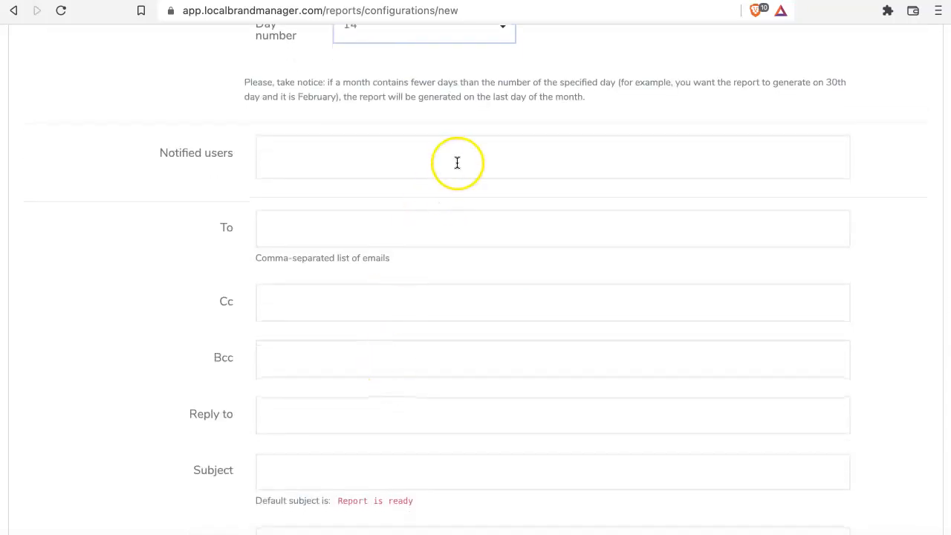
pyautogui.click(433, 193)
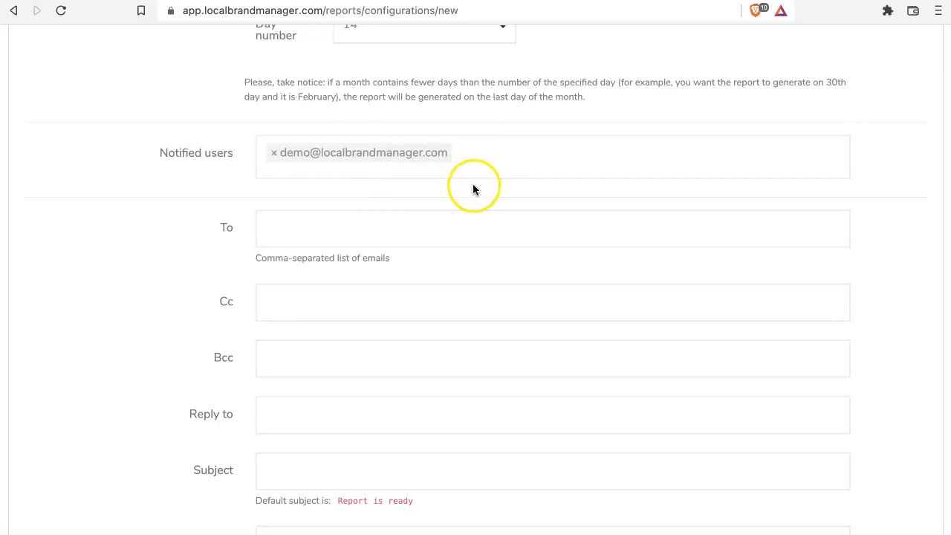
# Step: Enter the client's e-mail address as the report's To recipient
pyautogui.scroll(-2, 471, 207)
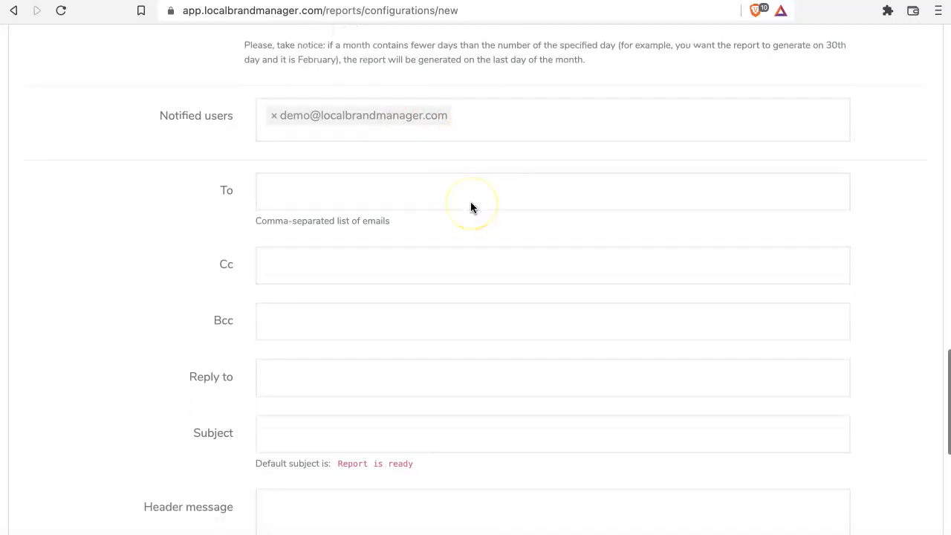
pyautogui.scroll(-2, 470, 207)
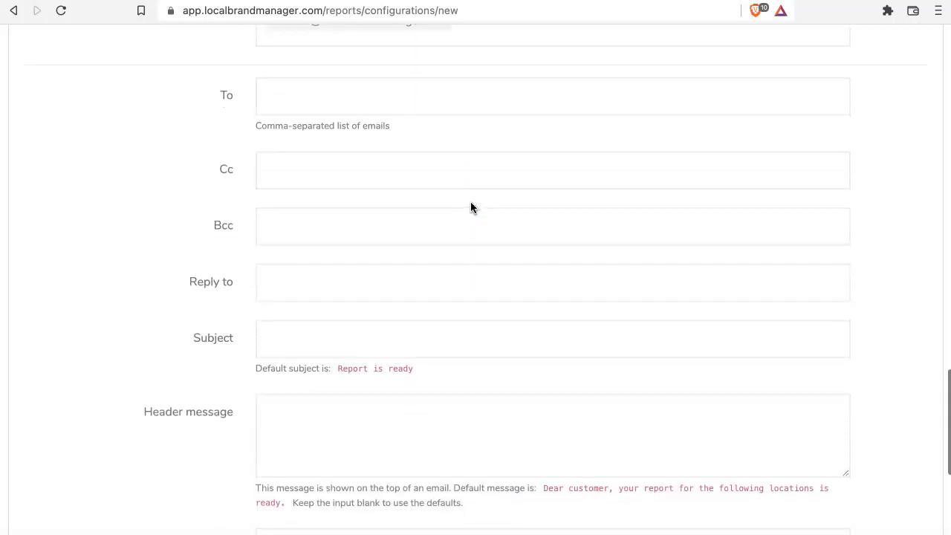
pyautogui.click(489, 92)
pyautogui.write('yourclient@theirdomain.com')
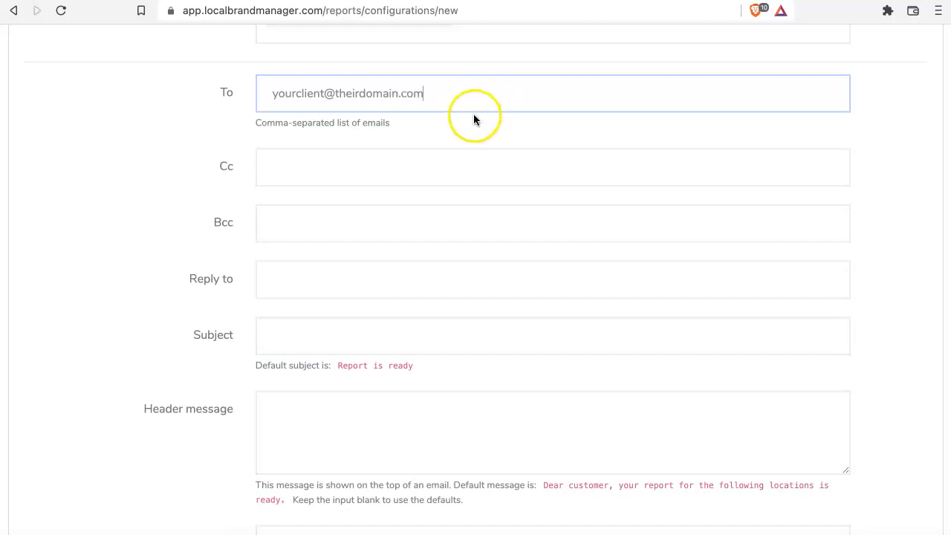
# Step: Leave Cc and Bcc empty and enter your own e-mail address as the report's reply-to address
pyautogui.click(404, 163)
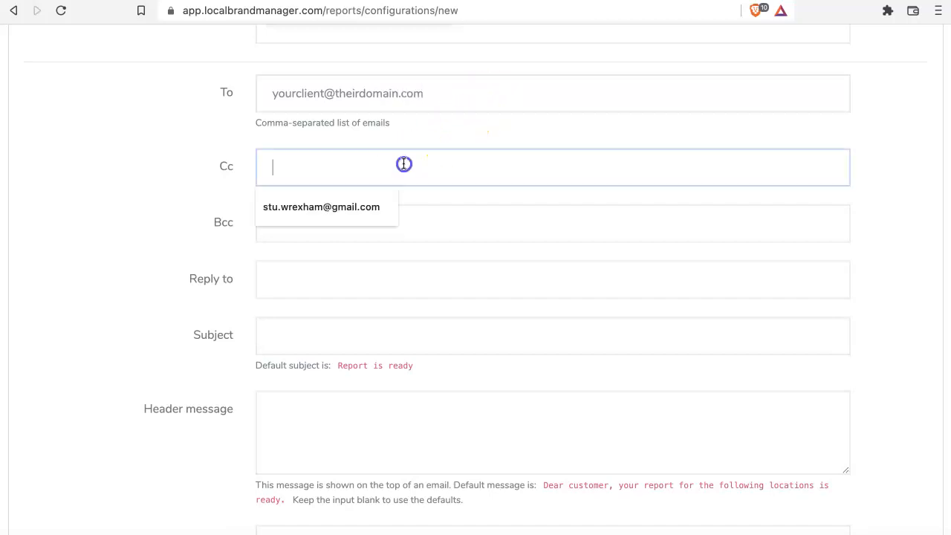
pyautogui.click(122, 211)
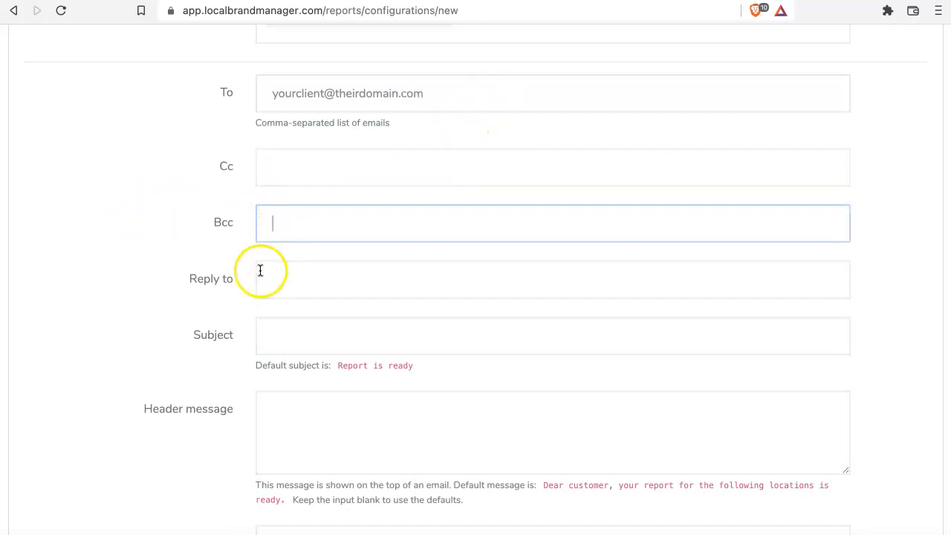
pyautogui.scroll(-3, 212, 290)
pyautogui.scroll(2, 211, 290)
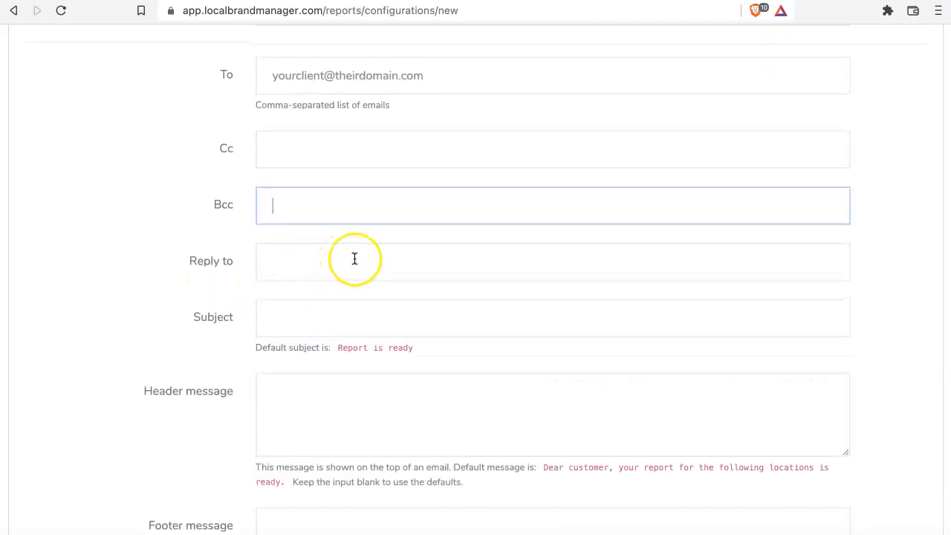
pyautogui.click(354, 257)
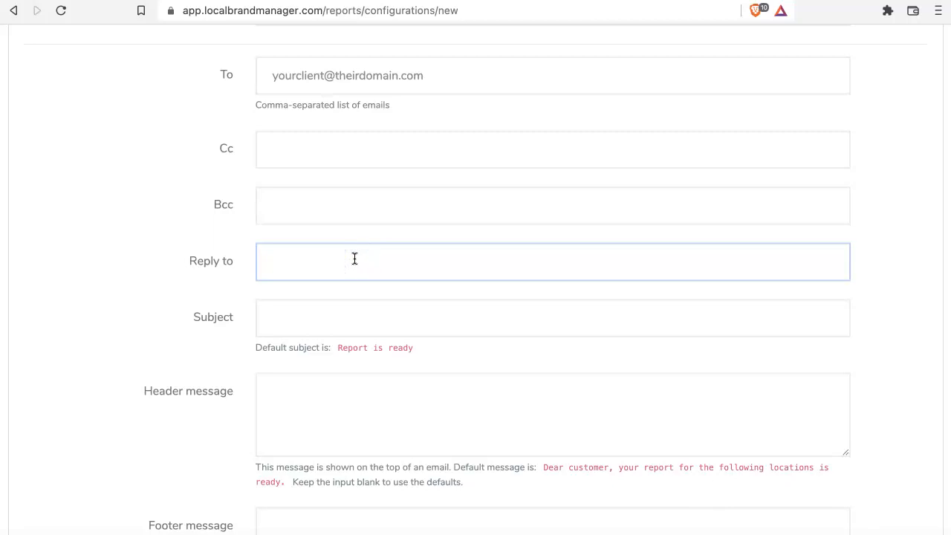
pyautogui.write('youremail@yourdomain.com')
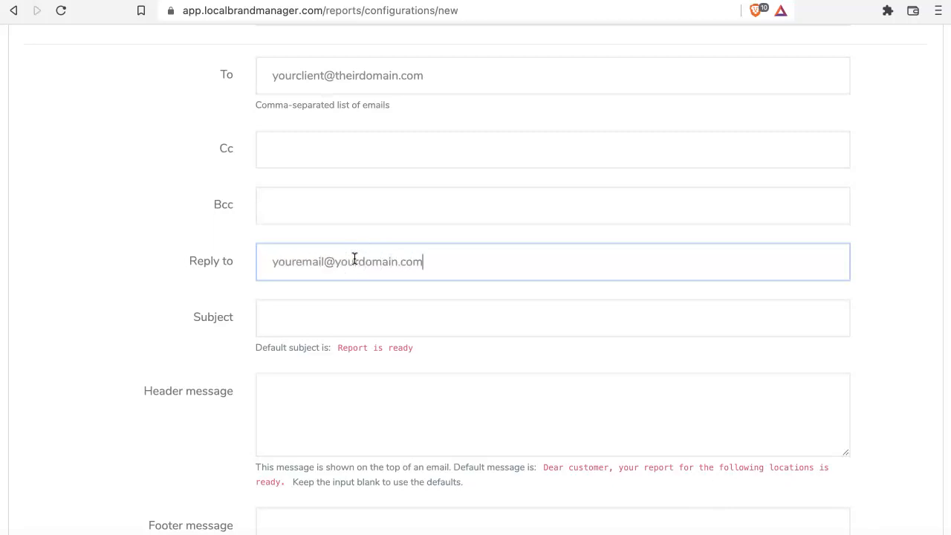
# Step: Keep the default subject, header and footer messages and choose localbrandmanager as the white label configuration
pyautogui.scroll(-2, 232, 424)
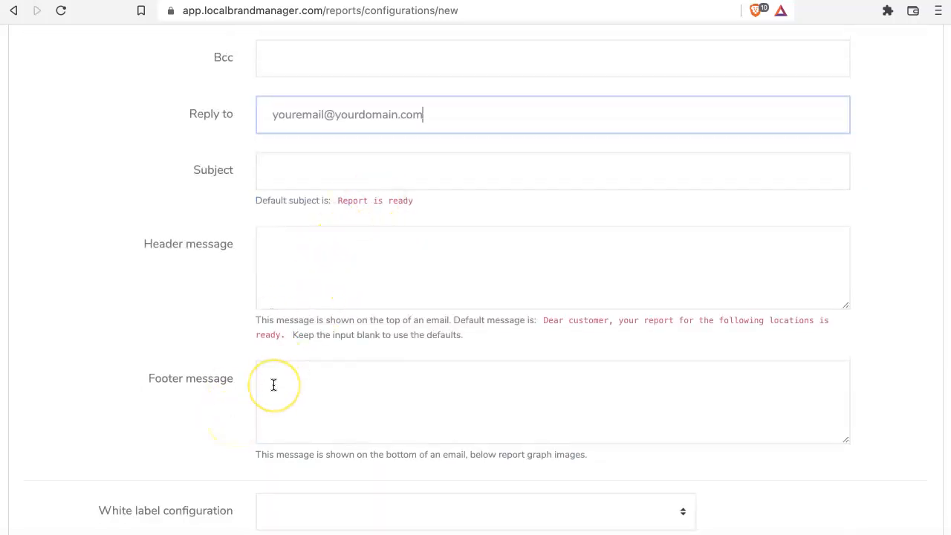
pyautogui.scroll(-2, 274, 384)
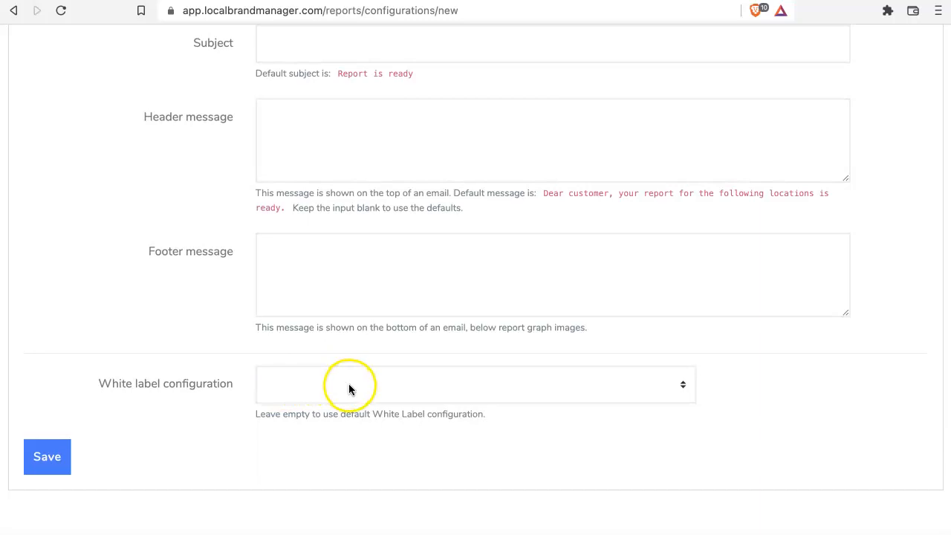
pyautogui.click(348, 386)
pyautogui.click(344, 405)
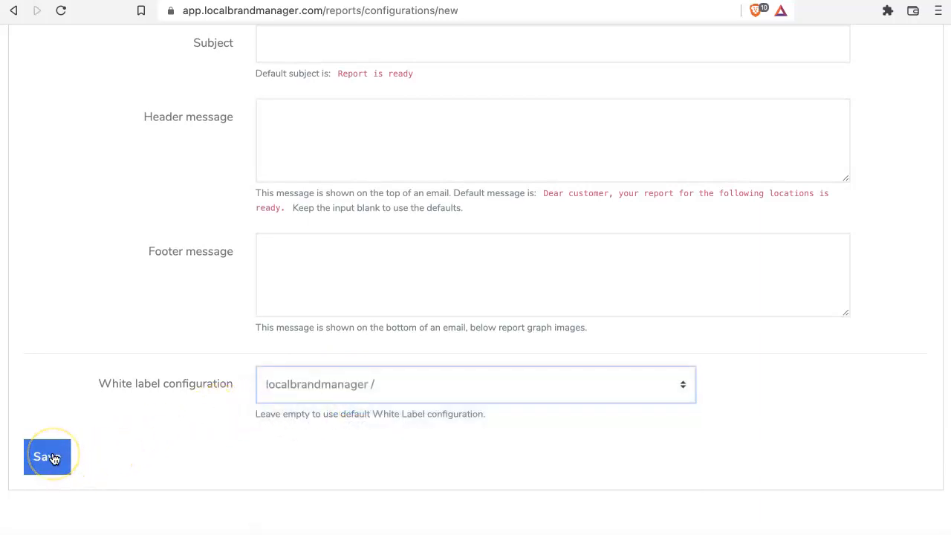
# Step: Leave the configuration form and look through the list of generated reports with their configurations and periods
pyautogui.scroll(20, 54, 459)
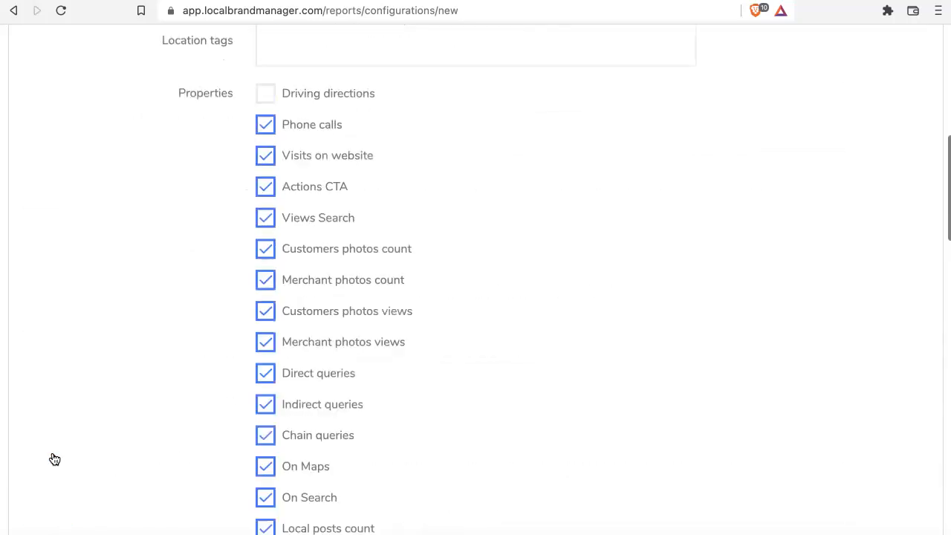
pyautogui.click(38, 104)
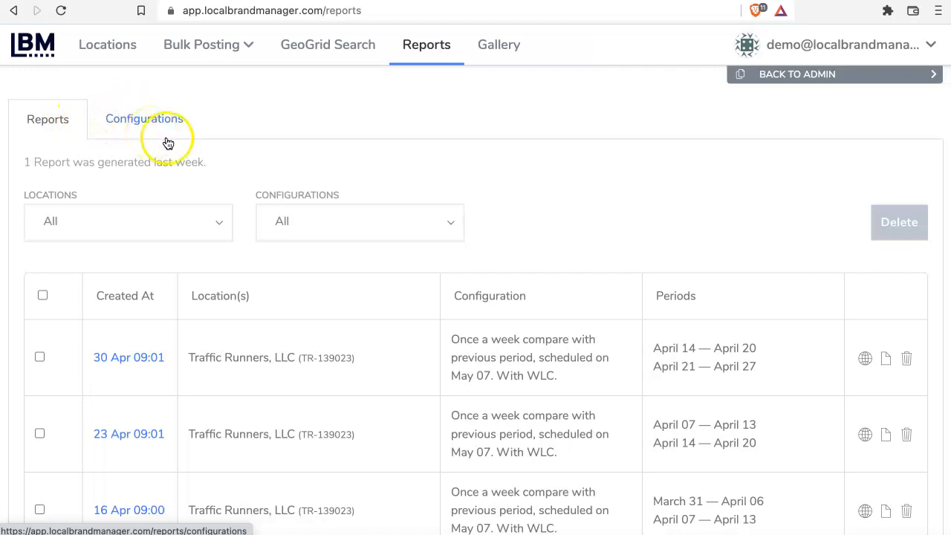
pyautogui.scroll(-2, 373, 154)
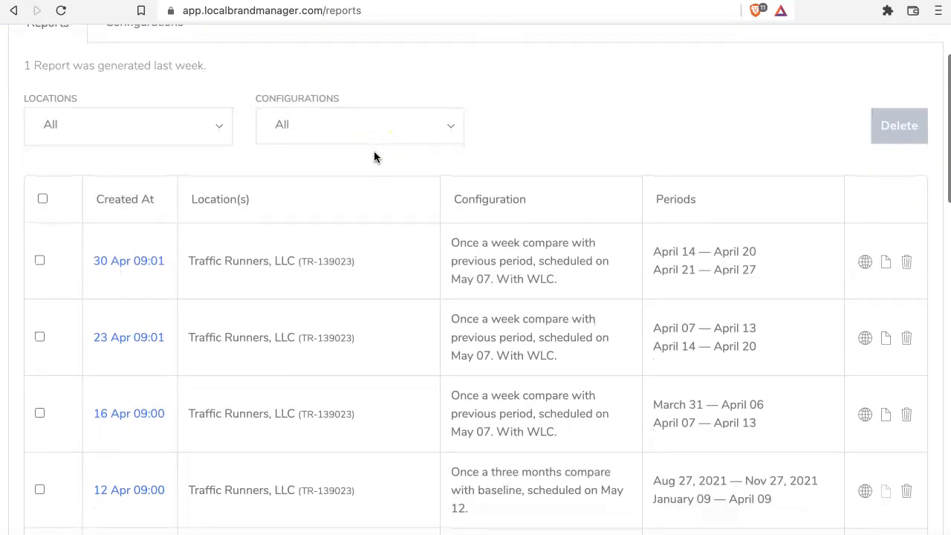
pyautogui.scroll(2, 374, 155)
# Step: Open the list of report configurations and examine their schedules, next runs and the option to generate a report immediately
pyautogui.click(164, 97)
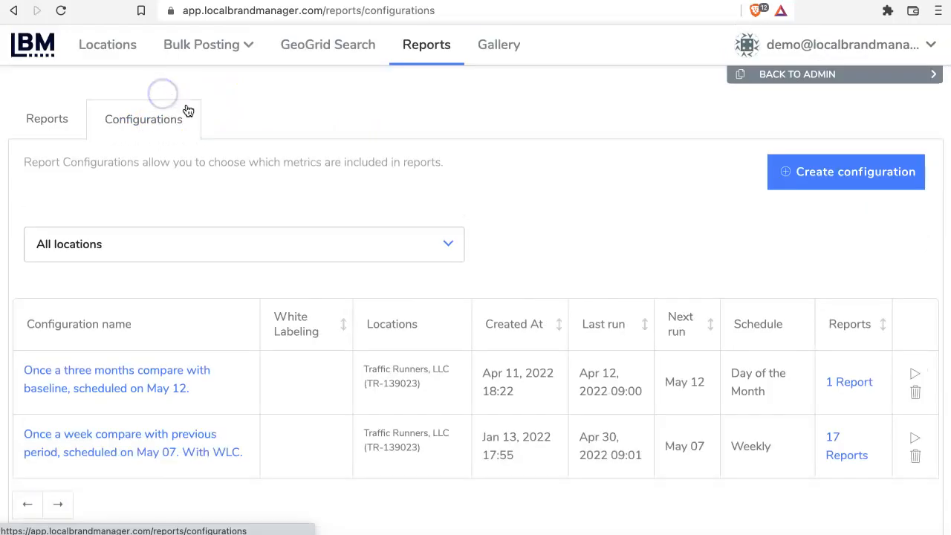
pyautogui.scroll(-1, 437, 290)
pyautogui.scroll(2, 437, 290)
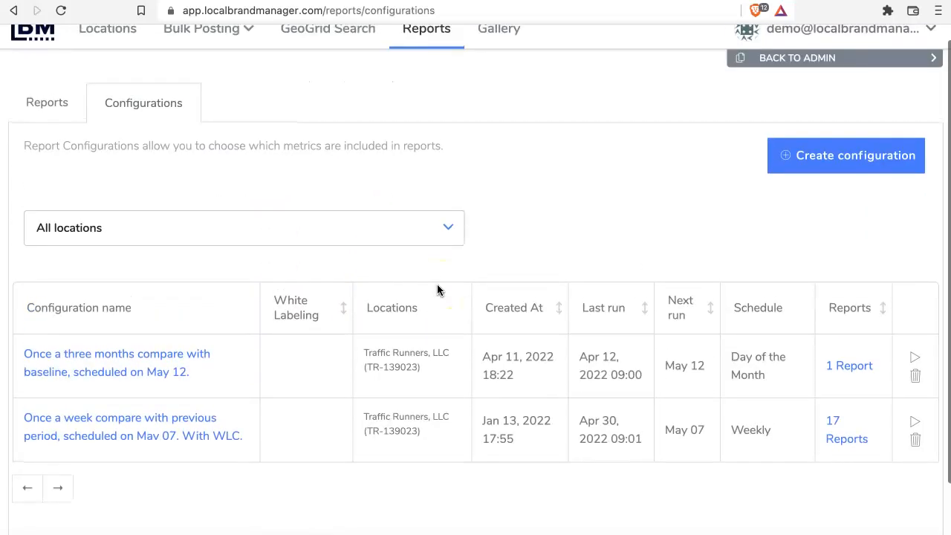
pyautogui.scroll(-2, 437, 290)
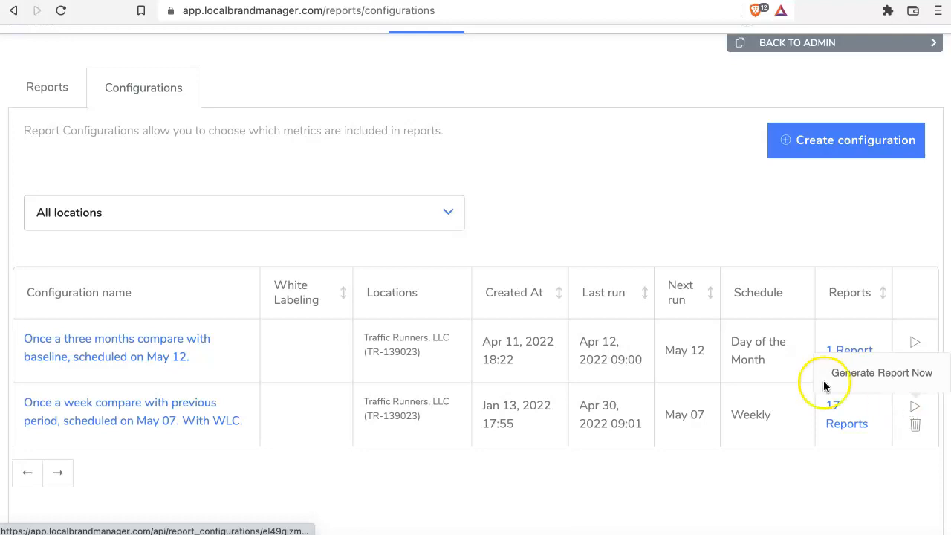
pyautogui.scroll(1, 484, 176)
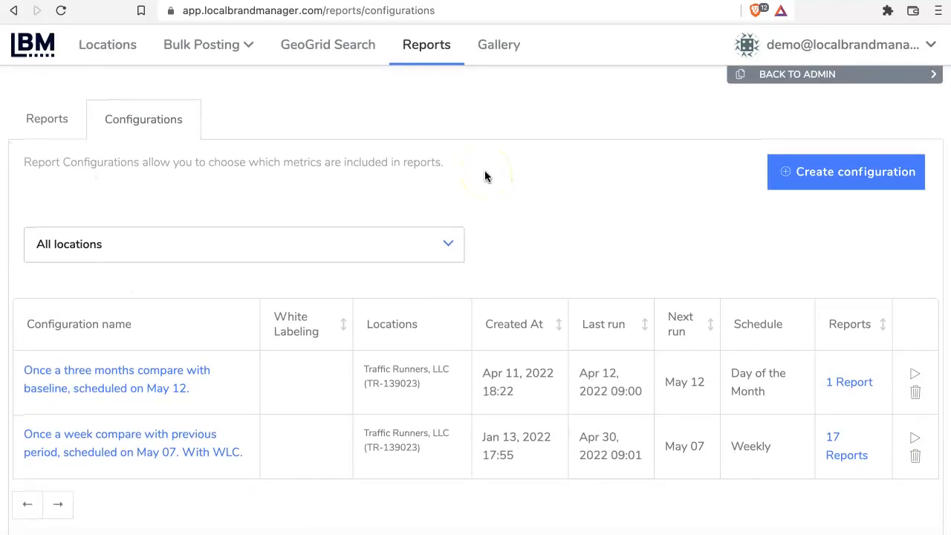